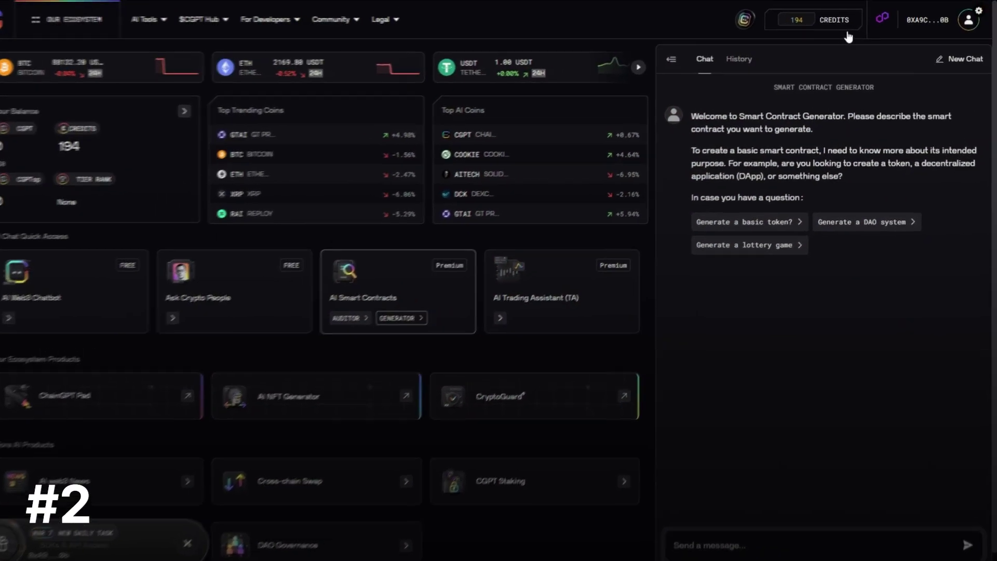
Open the Switch Networks list showing Ethereum, BNB Smart Chain, Polygon, Avalanche, Tron and Hedera
click(882, 19)
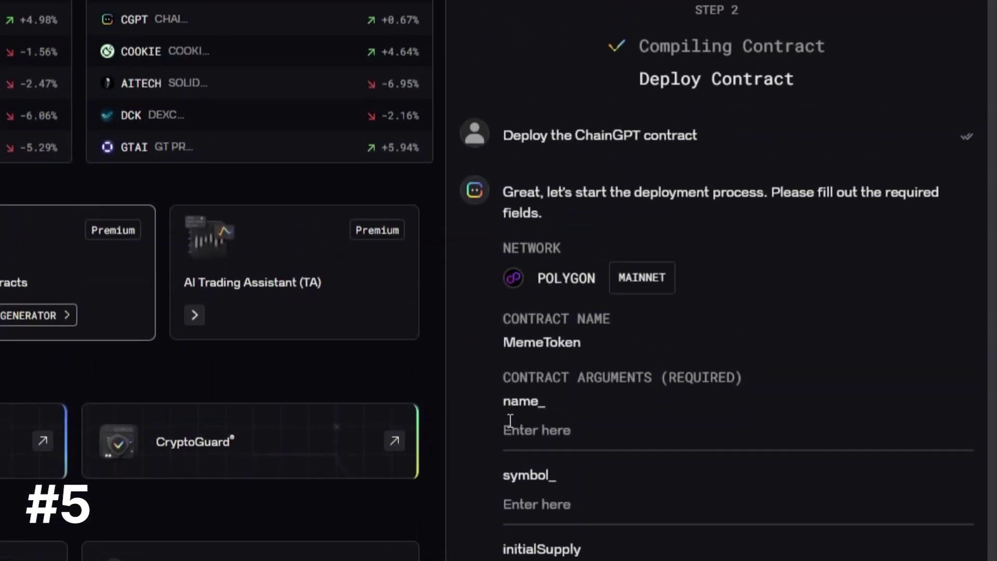
text(Sharkium)
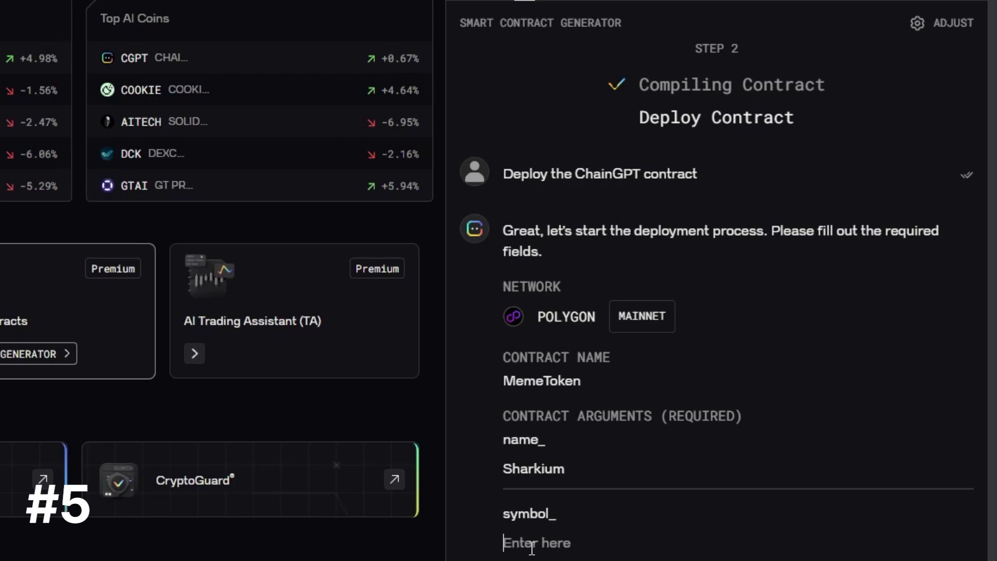
text(rk)
scroll(701, 390, down, 3)
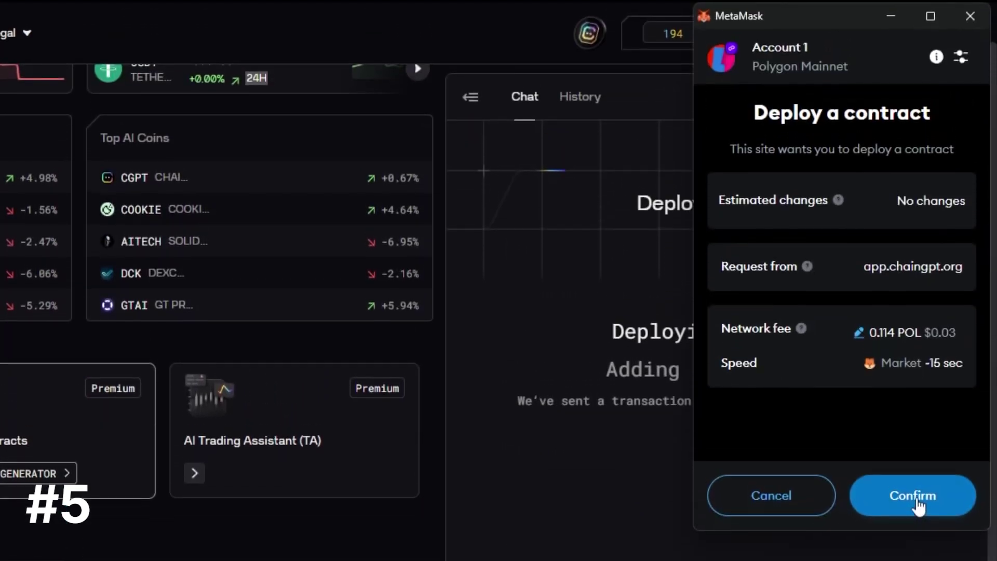
Approve the MemeToken deployment transaction to Polygon mainnet in MetaMask
click(919, 502)
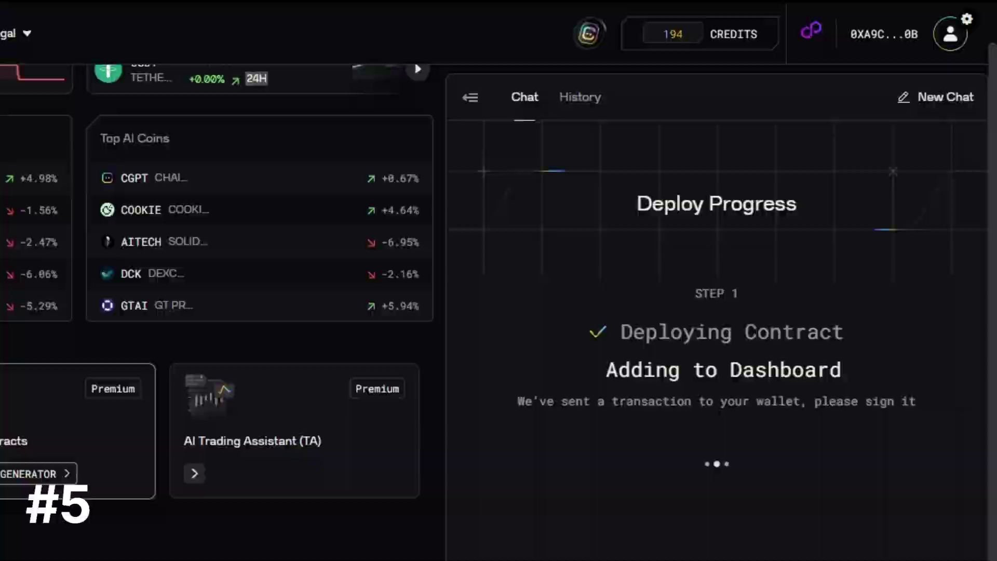